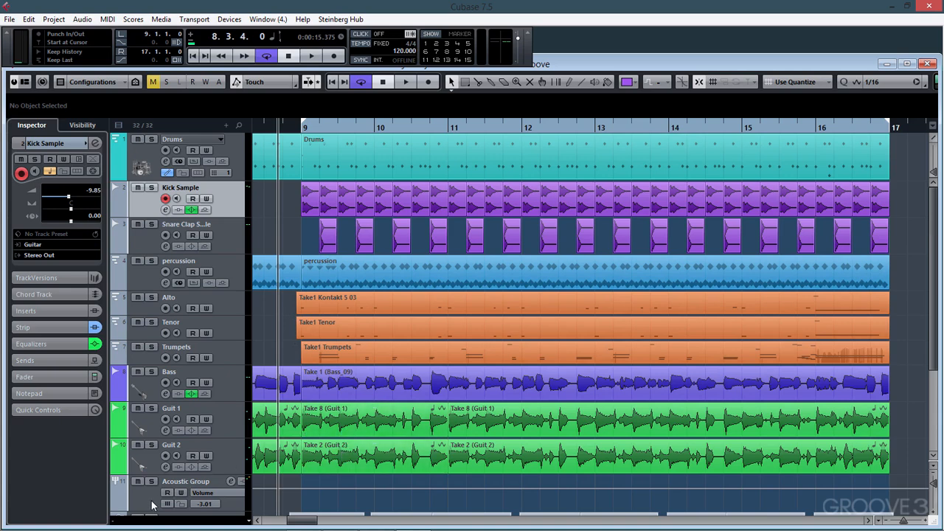
# Play the full mix through the cycled section between bars 9 and 17, and stop playback
pyautogui.press('space')
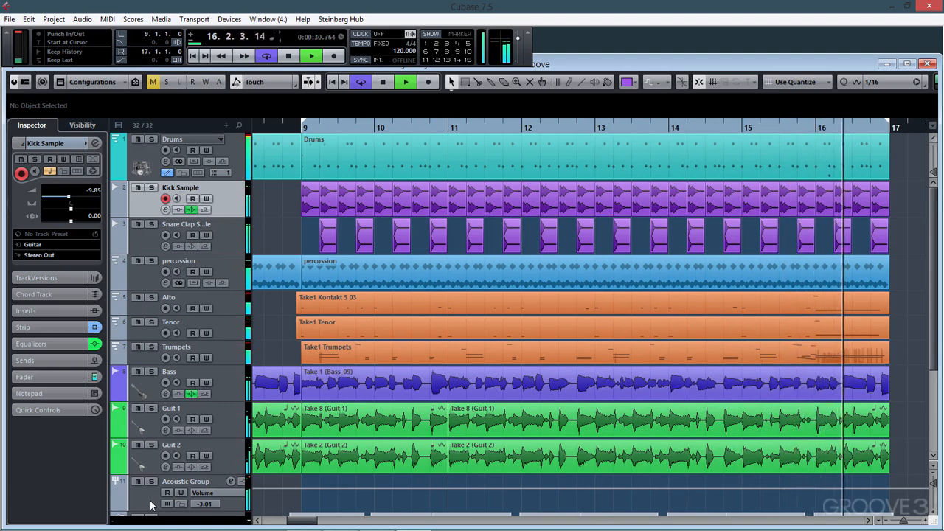
pyautogui.press('space')
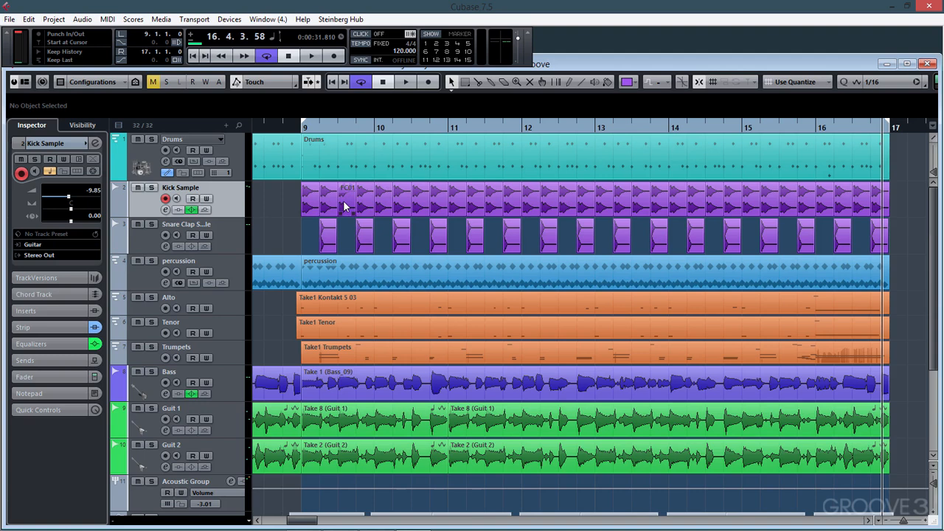
# Insert the Dynamics plug-in EnvelopeShaper in the first insert slot of the Kick Sample track and close its channel settings
pyautogui.click(169, 210)
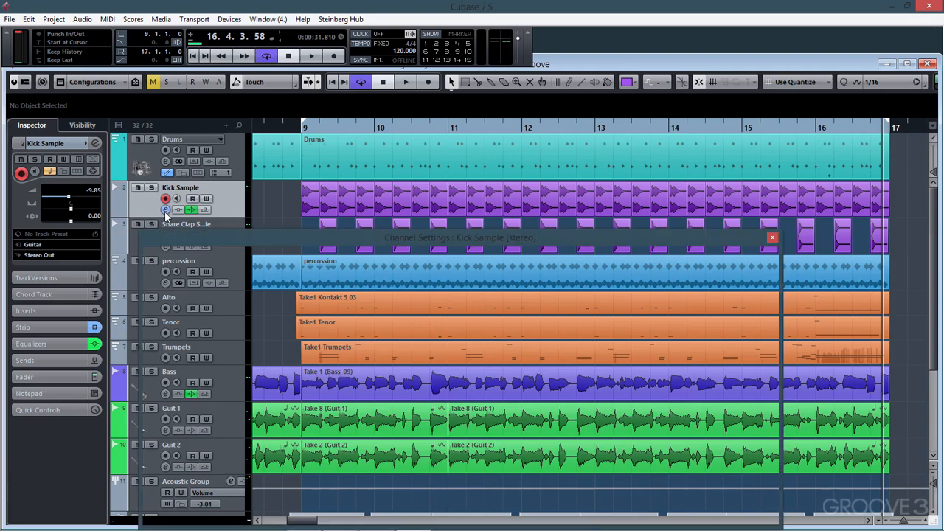
pyautogui.click(244, 303)
pyautogui.click(189, 404)
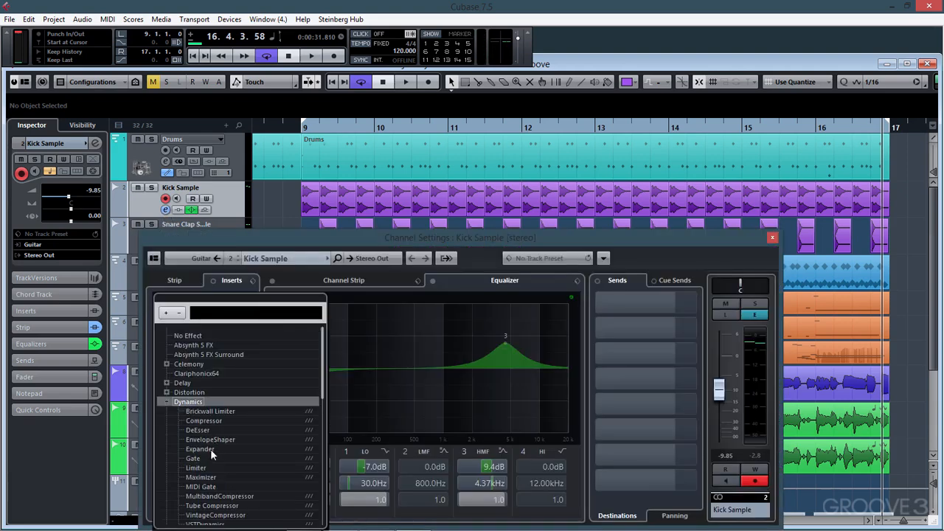
pyautogui.click(210, 447)
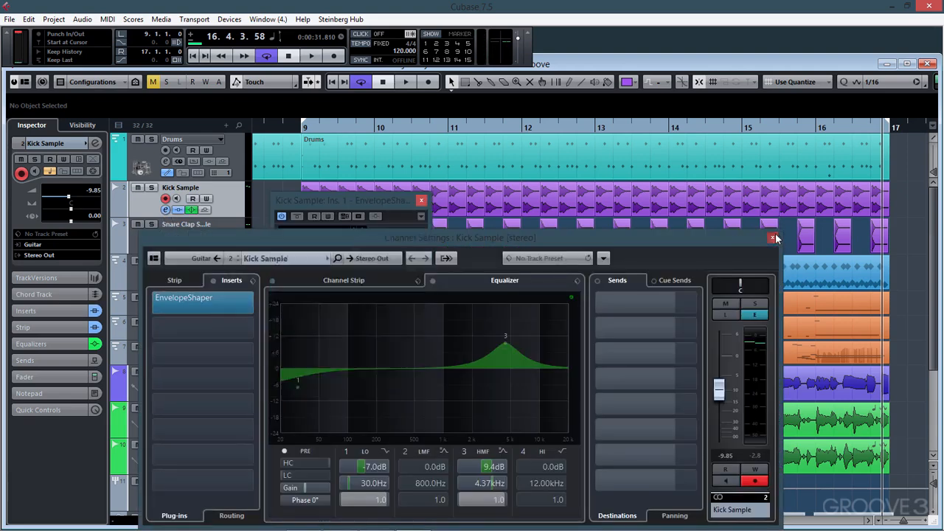
pyautogui.click(772, 237)
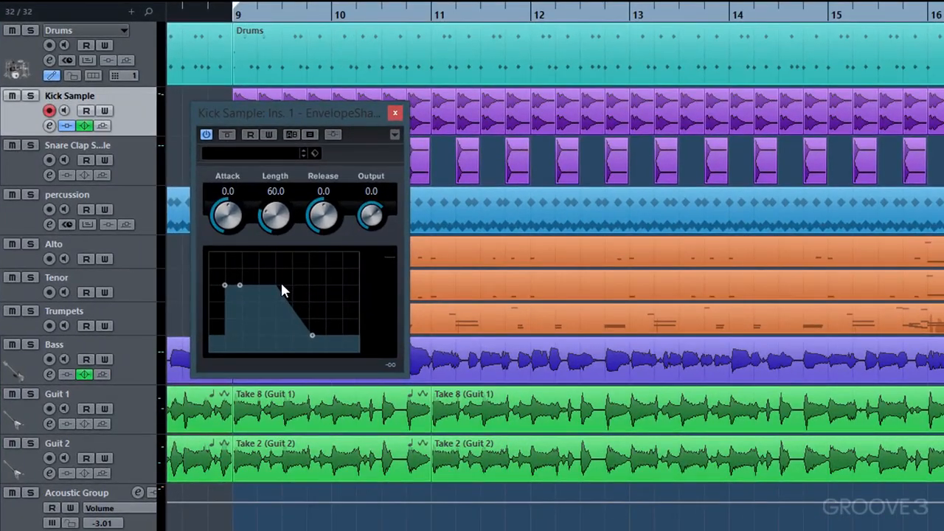
pyautogui.moveTo(238, 223)
pyautogui.mouseDown()
pyautogui.moveTo(243, 204)
pyautogui.moveTo(244, 228)
pyautogui.mouseUp()
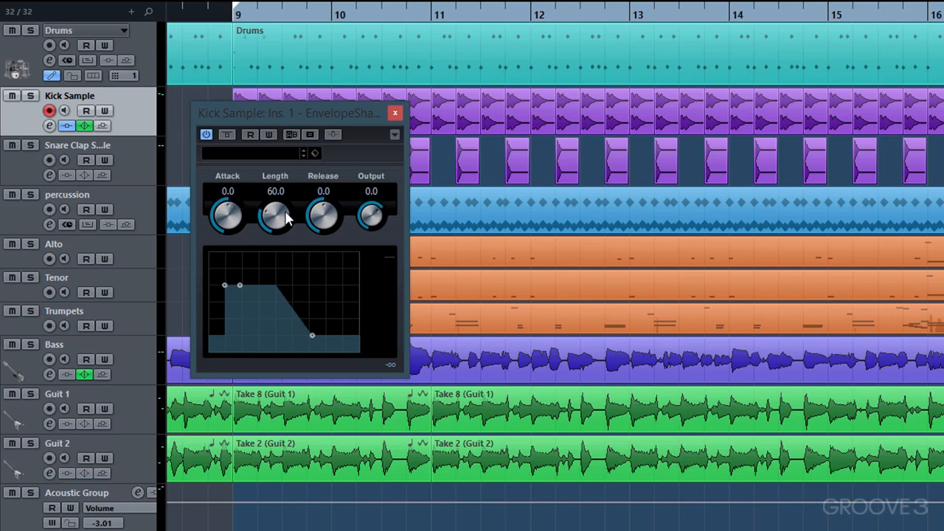
pyautogui.moveTo(285, 199); pyautogui.dragTo(375, 213)
# Solo the Kick Sample track and play it from just before bar 9
pyautogui.click(30, 96)
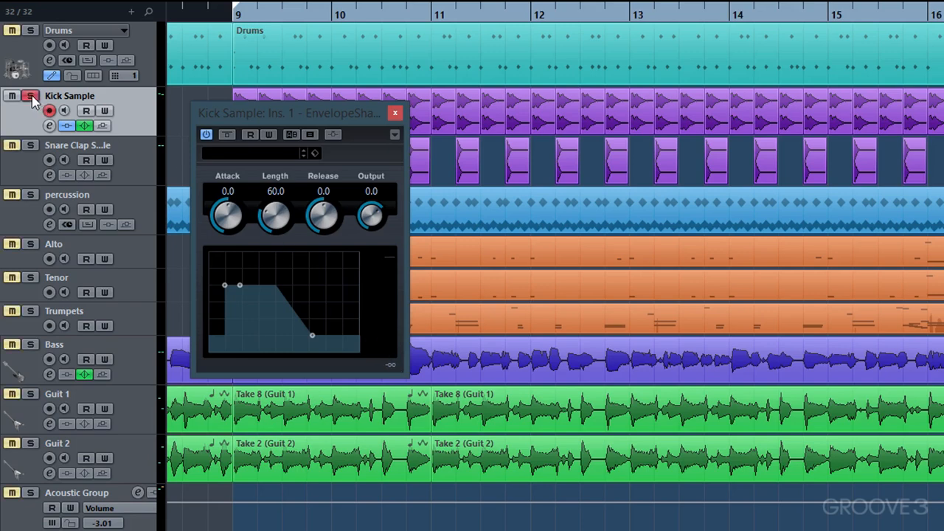
pyautogui.click(208, 21)
pyautogui.press('space')
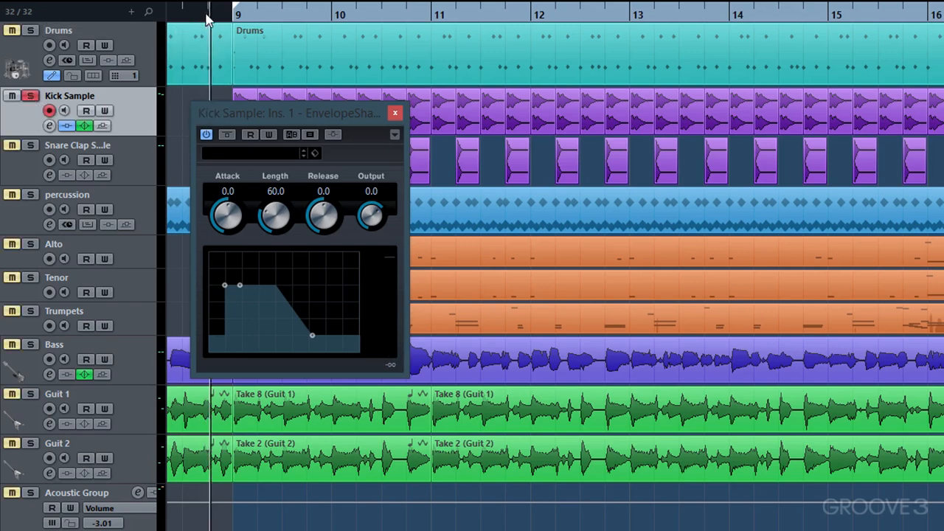
# Try different Attack and Length settings on the kick's EnvelopeShaper, including -11.2 and 13.2, and reset both to their defaults
pyautogui.moveTo(231, 227); pyautogui.dragTo(246, 202)
pyautogui.moveTo(273, 215); pyautogui.dragTo(274, 253)
pyautogui.moveTo(236, 233); pyautogui.dragTo(231, 308)
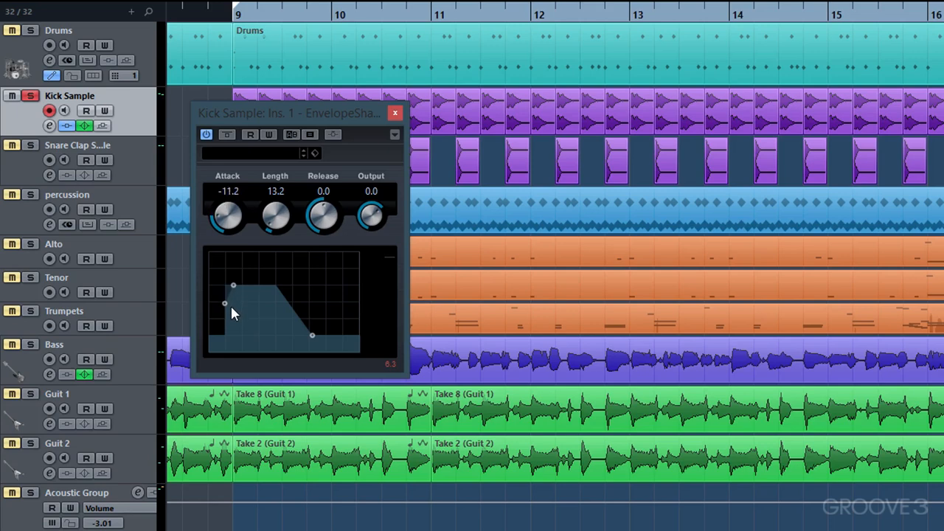
pyautogui.moveTo(285, 224); pyautogui.dragTo(285, 194)
pyautogui.keyDown('ctrl'); pyautogui.click(227, 219); pyautogui.keyUp('ctrl')
pyautogui.keyDown('ctrl'); pyautogui.click(281, 223); pyautogui.keyUp('ctrl')
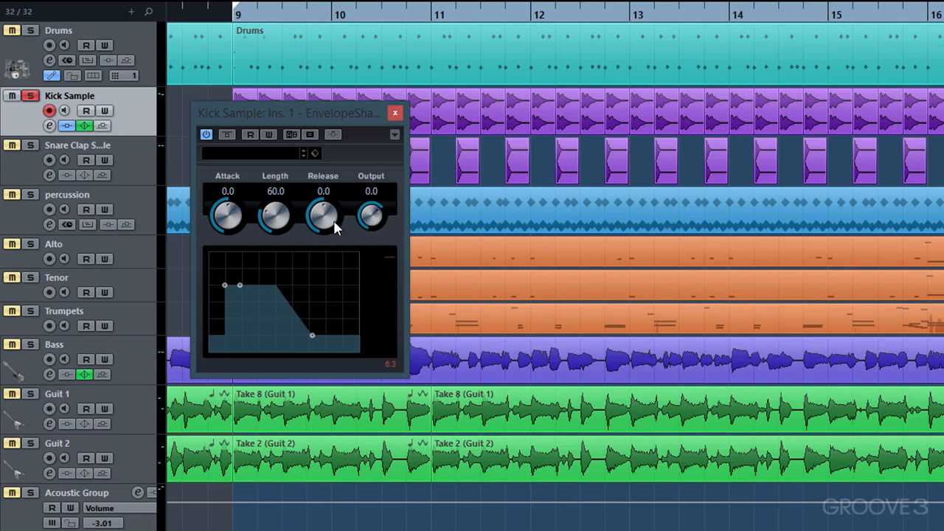
# Play the soloed kick from before bar 9 while trying the EnvelopeShaper Release at 12.0 and at -4.2
pyautogui.click(197, 11)
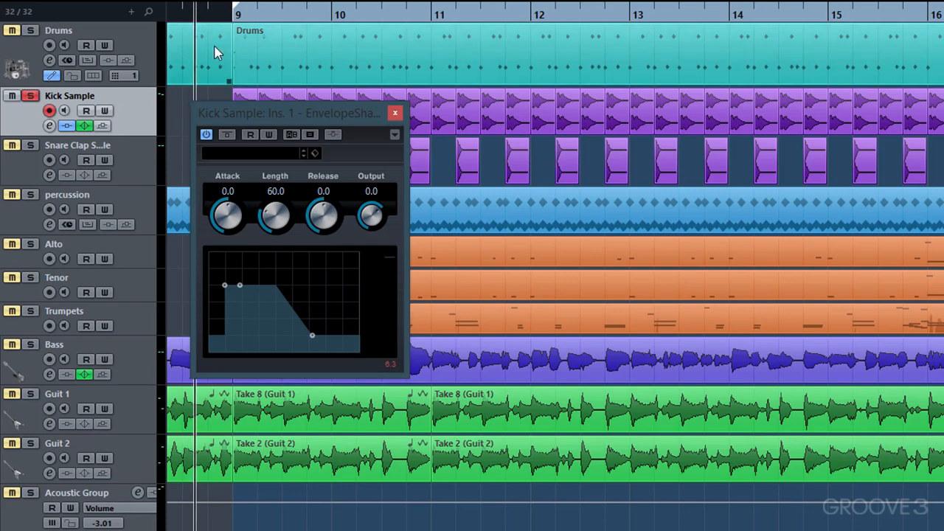
pyautogui.moveTo(328, 215)
pyautogui.mouseDown()
pyautogui.moveTo(348, 156)
pyautogui.moveTo(316, 232)
pyautogui.moveTo(315, 295)
pyautogui.moveTo(343, 157)
pyautogui.moveTo(328, 271)
pyautogui.moveTo(329, 222)
pyautogui.mouseUp()
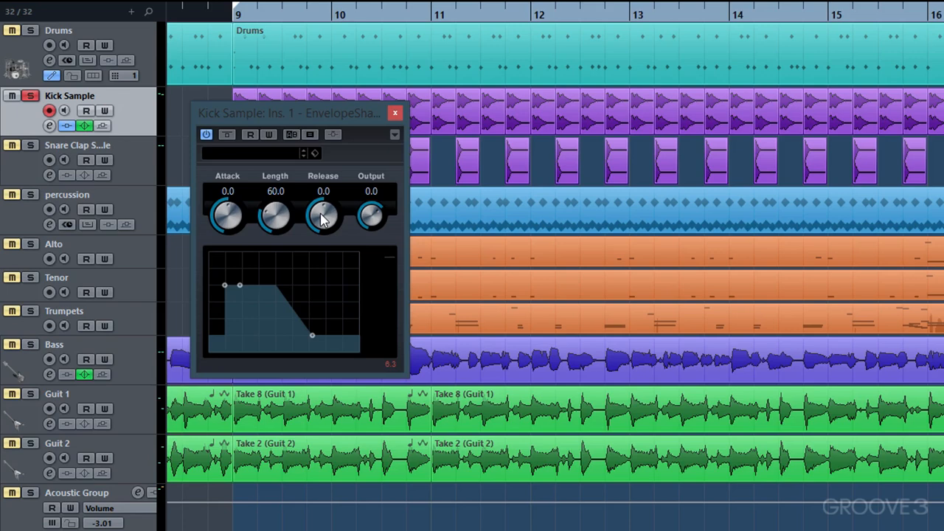
pyautogui.moveTo(322, 219); pyautogui.dragTo(331, 181)
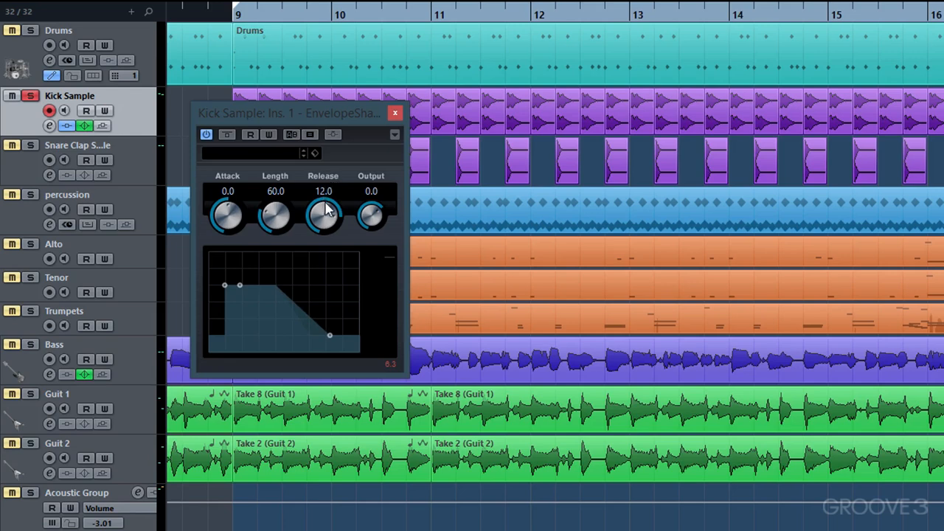
pyautogui.moveTo(326, 212); pyautogui.dragTo(321, 278)
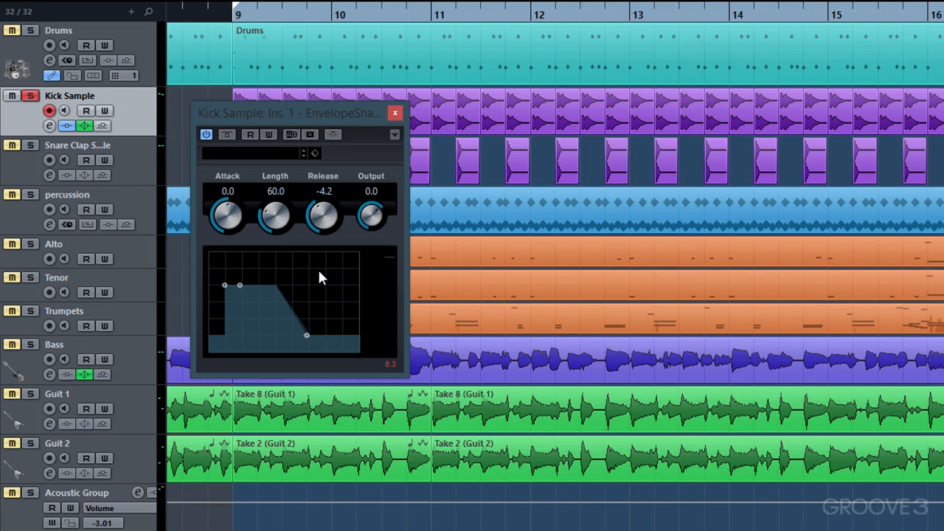
# Try the kick's EnvelopeShaper with Attack at 4.0 and Release at 1.6, and try adjusting its Output
pyautogui.moveTo(227, 226); pyautogui.dragTo(231, 218)
pyautogui.moveTo(318, 222); pyautogui.dragTo(362, 254)
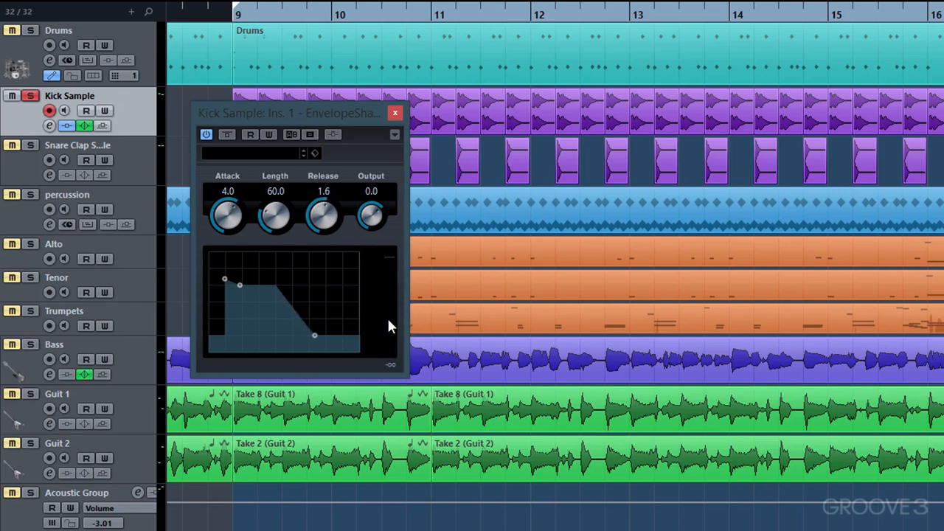
pyautogui.moveTo(371, 217)
pyautogui.mouseDown()
pyautogui.moveTo(367, 241)
pyautogui.moveTo(371, 231)
pyautogui.mouseUp()
# Unsolo the Kick Sample track and play the full mix from just before bar 9
pyautogui.click(29, 98)
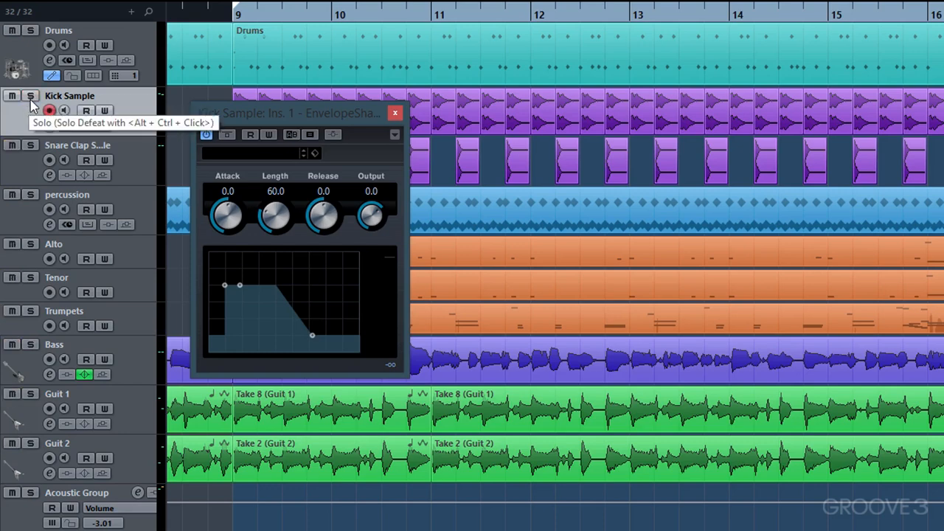
pyautogui.click(201, 14)
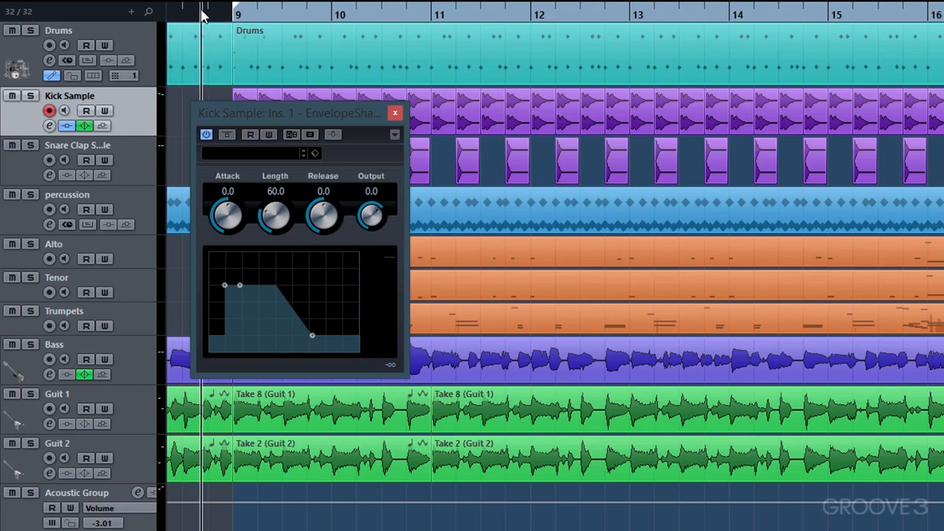
pyautogui.press('space')
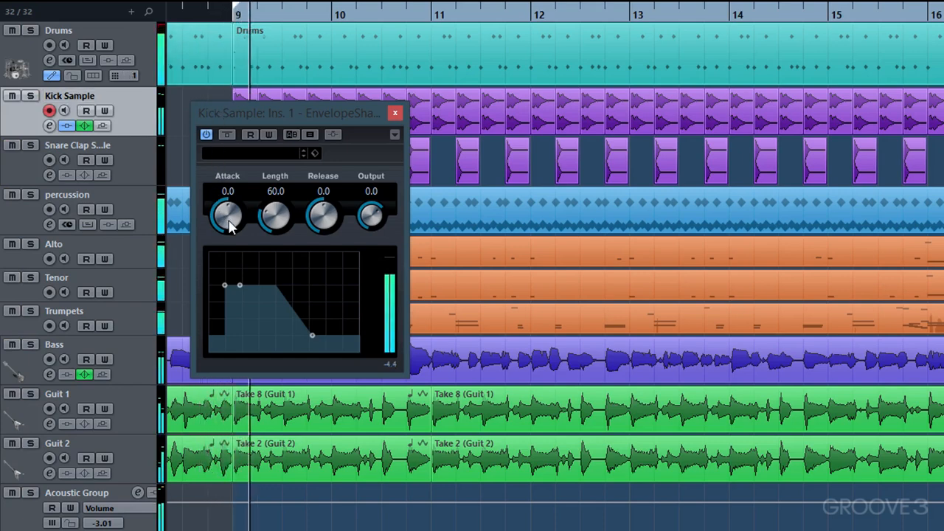
# Try the kick's EnvelopeShaper with Attack at 11.2 and Length at 82.4 in the full mix
pyautogui.moveTo(229, 219); pyautogui.dragTo(229, 211)
pyautogui.moveTo(230, 214); pyautogui.dragTo(239, 176)
pyautogui.moveTo(275, 205); pyautogui.dragTo(279, 190)
# Compare the kick with its EnvelopeShaper bypassed and active, and stop playback
pyautogui.click(228, 137)
pyautogui.click(228, 138)
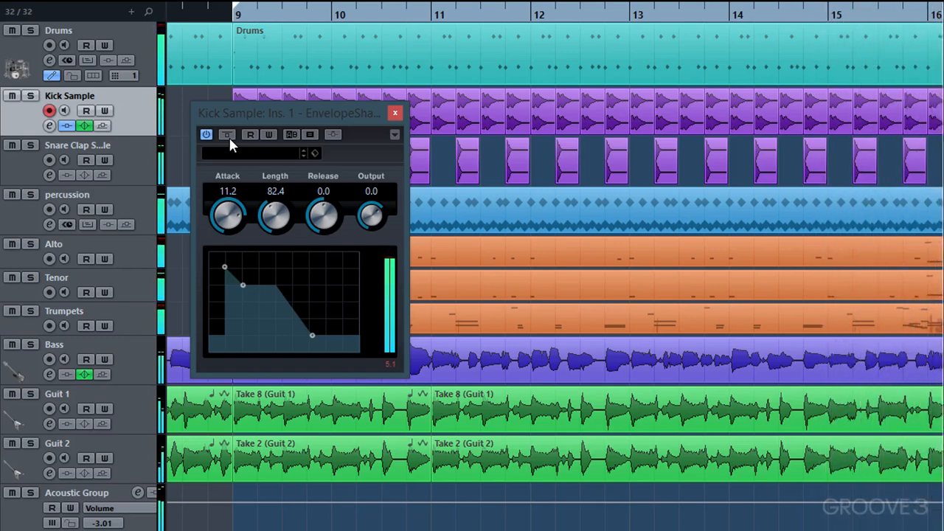
pyautogui.press('space')
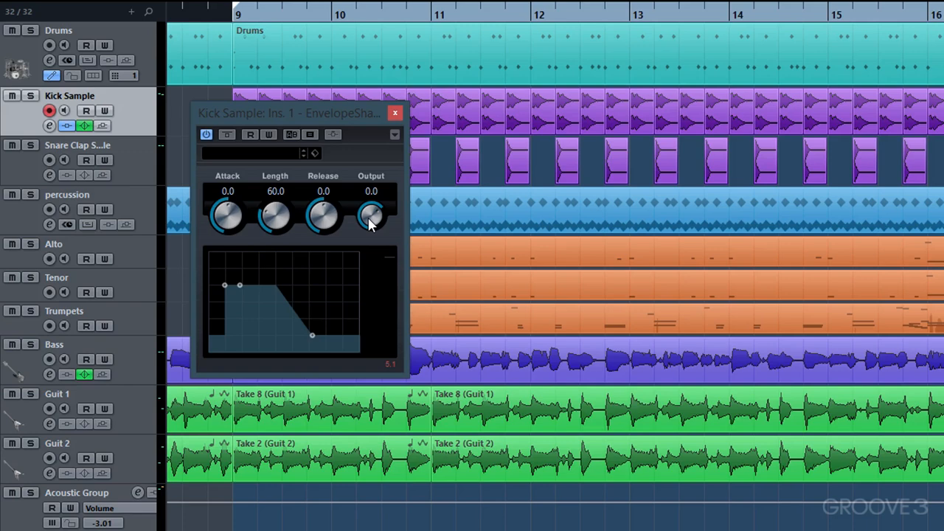
# Insert EnvelopeShaper in the first insert slot of the Acoustic Group channel and close the channel settings
pyautogui.click(138, 492)
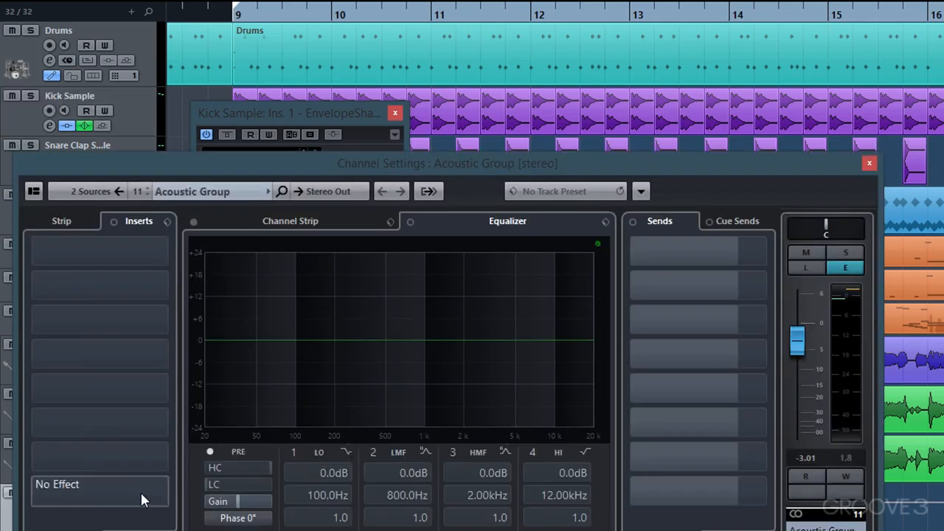
pyautogui.click(168, 252)
pyautogui.click(67, 383)
pyautogui.click(111, 436)
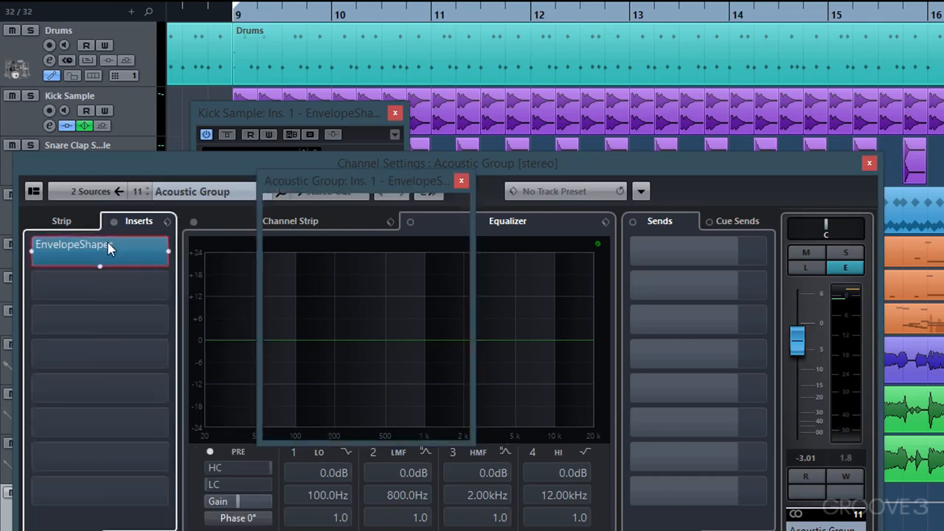
pyautogui.click(870, 164)
# Set the Acoustic Group's EnvelopeShaper to Attack 10.0 and Length 99.0
pyautogui.moveTo(362, 190); pyautogui.dragTo(369, 162)
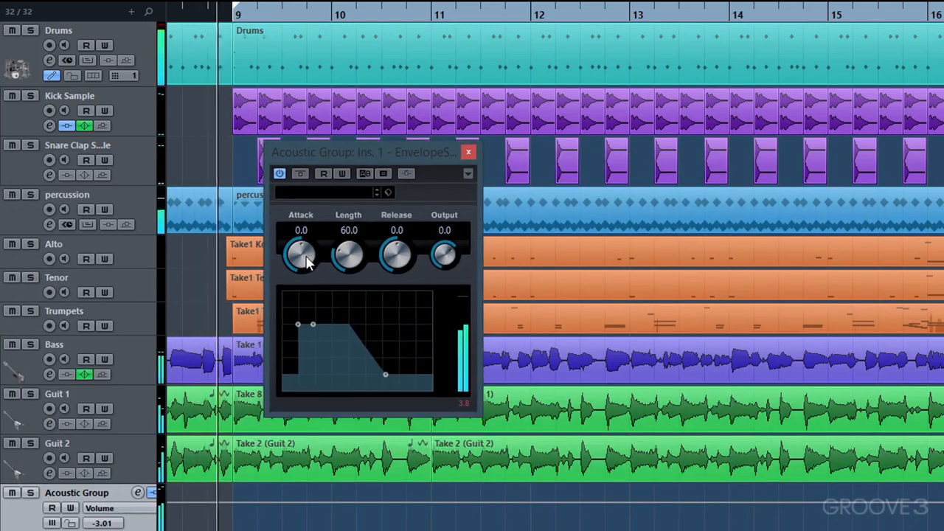
pyautogui.moveTo(308, 260); pyautogui.dragTo(305, 227)
pyautogui.moveTo(354, 251); pyautogui.dragTo(363, 218)
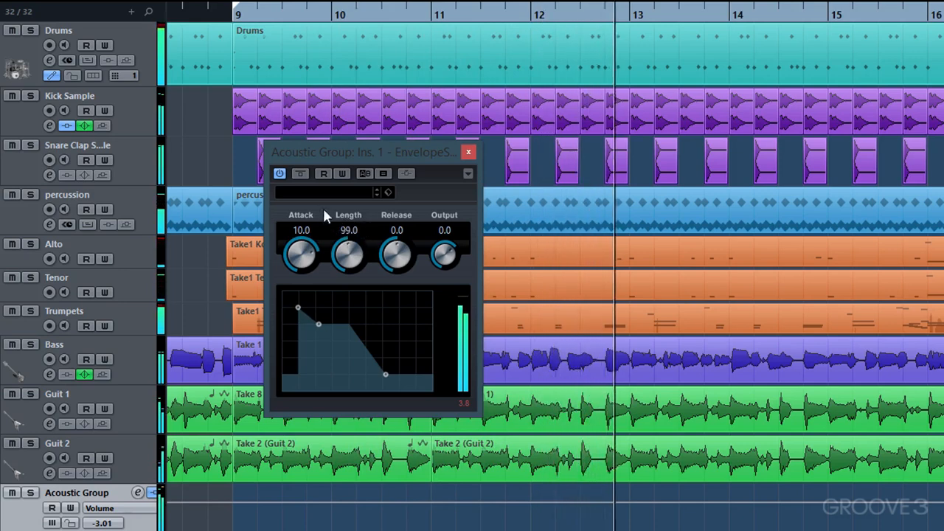
# Compare the Acoustic Group with its EnvelopeShaper bypassed and active in the mix, and stop playback
pyautogui.click(300, 174)
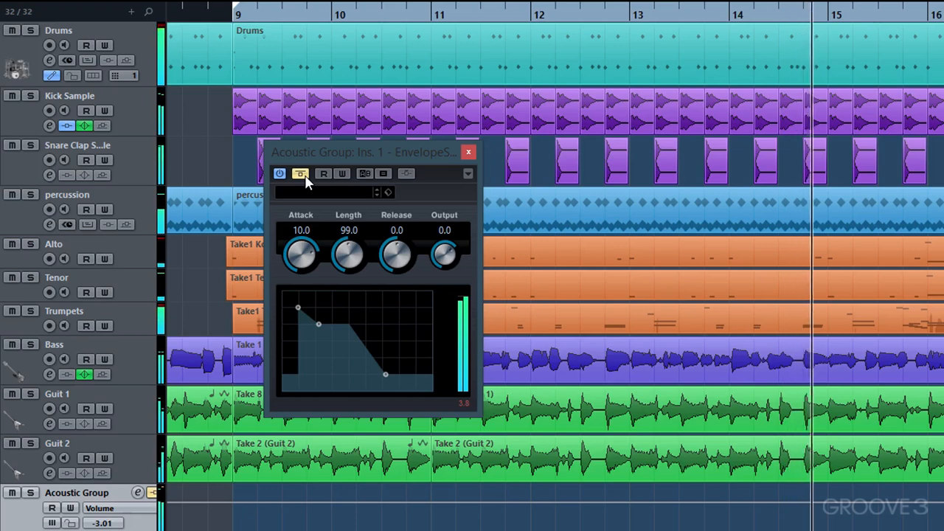
pyautogui.click(301, 174)
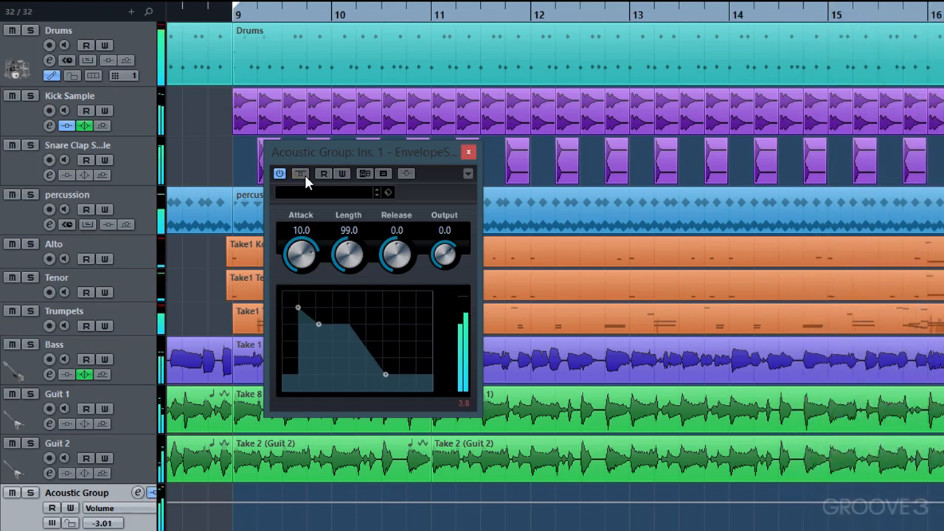
pyautogui.press('space')
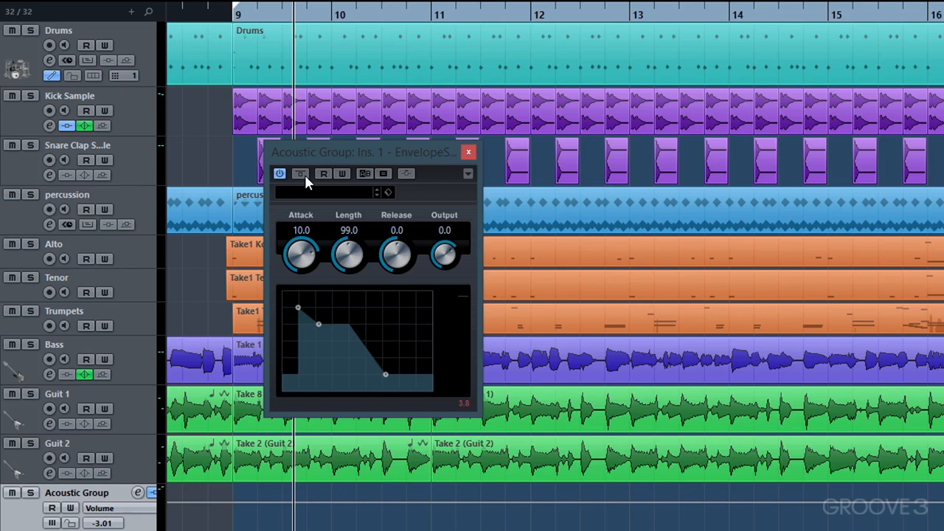
# Enable side-chaining on the Acoustic Group's EnvelopeShaper and feed it from an activated send on the Kick Sample channel
pyautogui.click(407, 174)
pyautogui.click(49, 125)
pyautogui.click(769, 257)
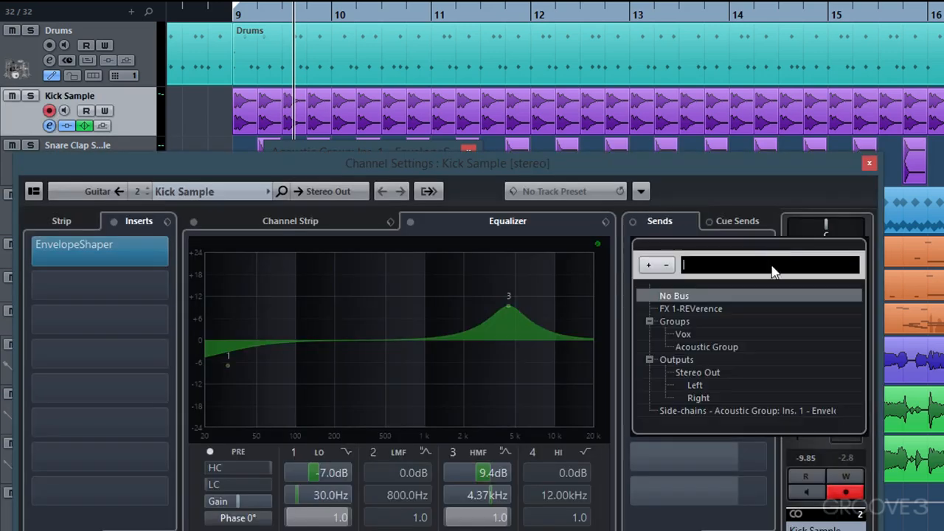
pyautogui.click(753, 411)
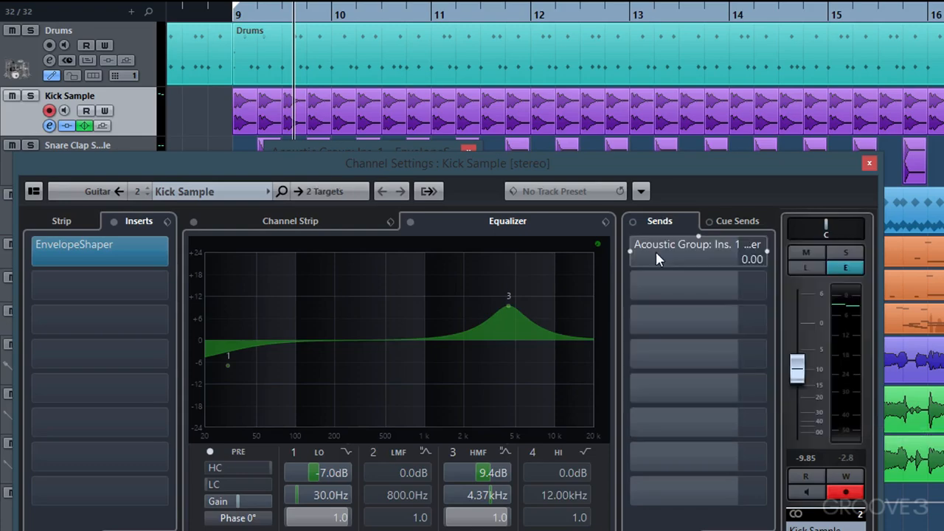
pyautogui.click(655, 253)
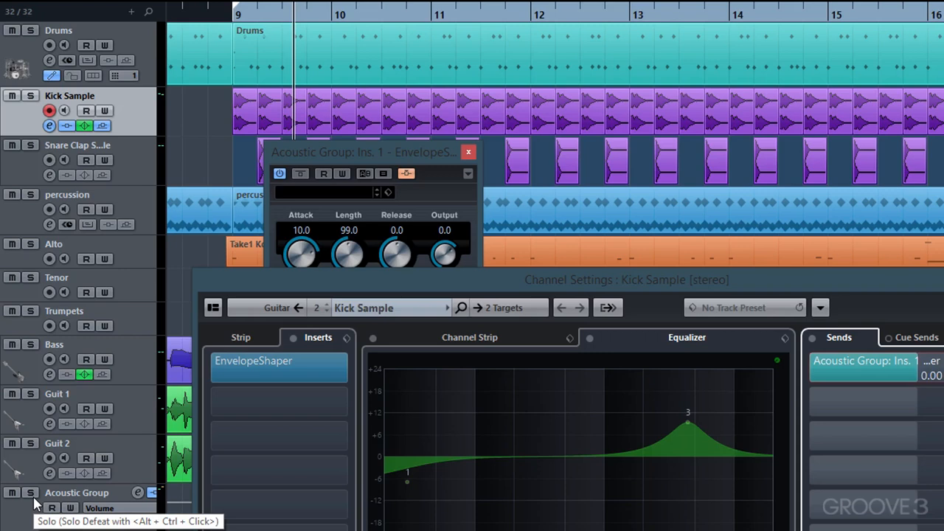
# Solo the Kick Sample and Acoustic Group, play from just before bar 9, and bring the group's EnvelopeShaper window to the front
pyautogui.click(30, 96)
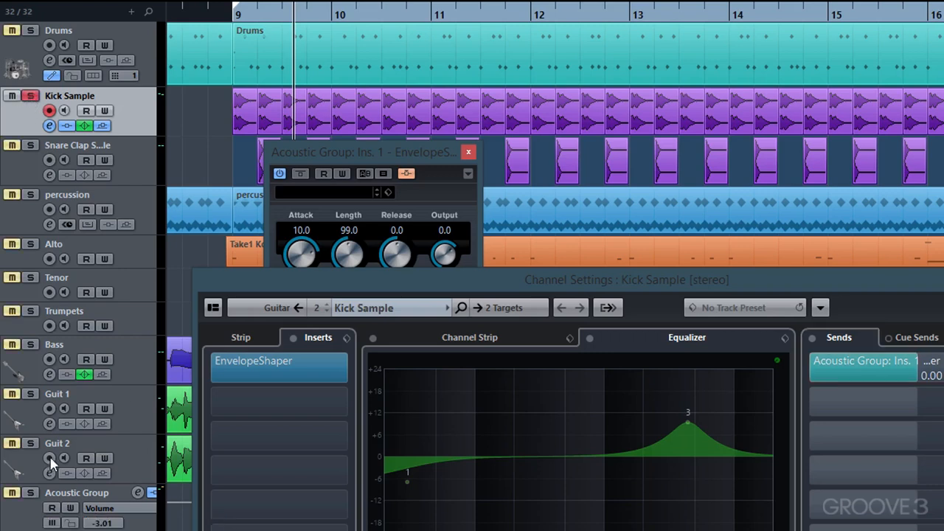
pyautogui.click(33, 492)
pyautogui.click(213, 15)
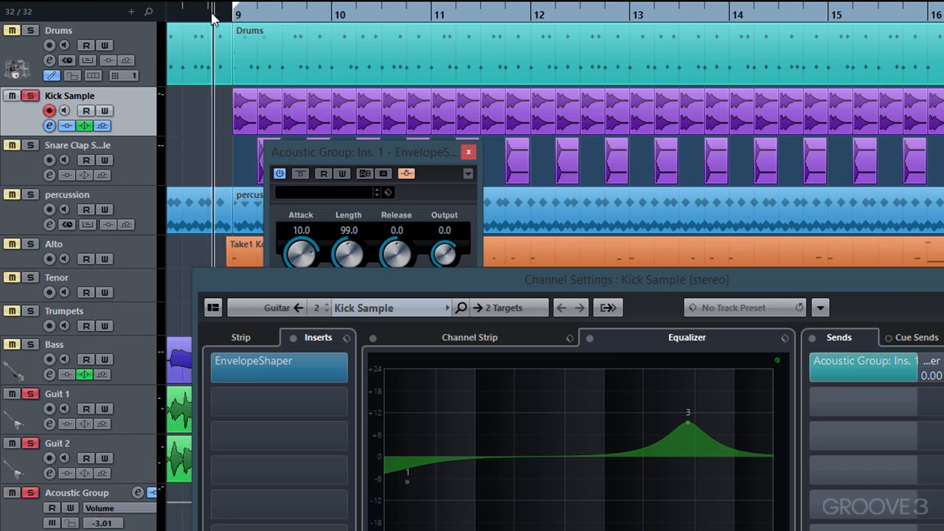
pyautogui.press('space')
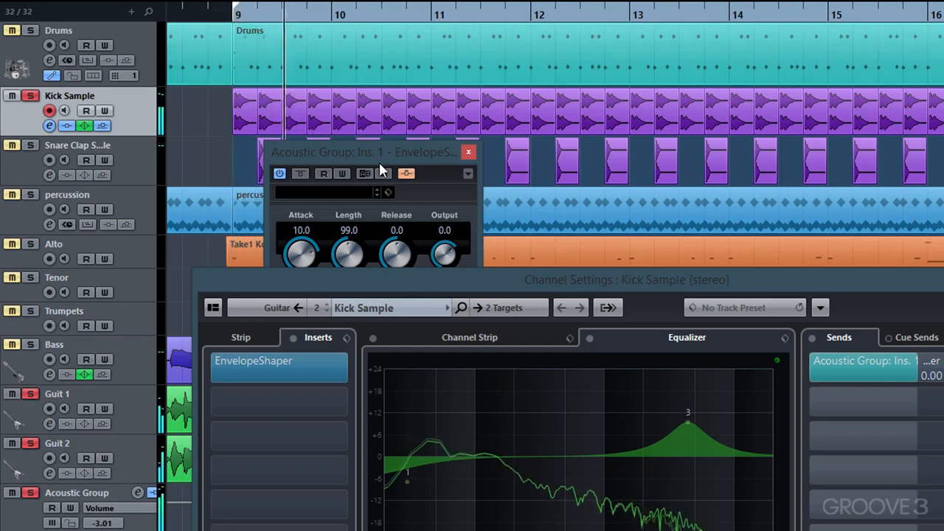
pyautogui.click(379, 152)
pyautogui.moveTo(379, 152); pyautogui.dragTo(352, 139)
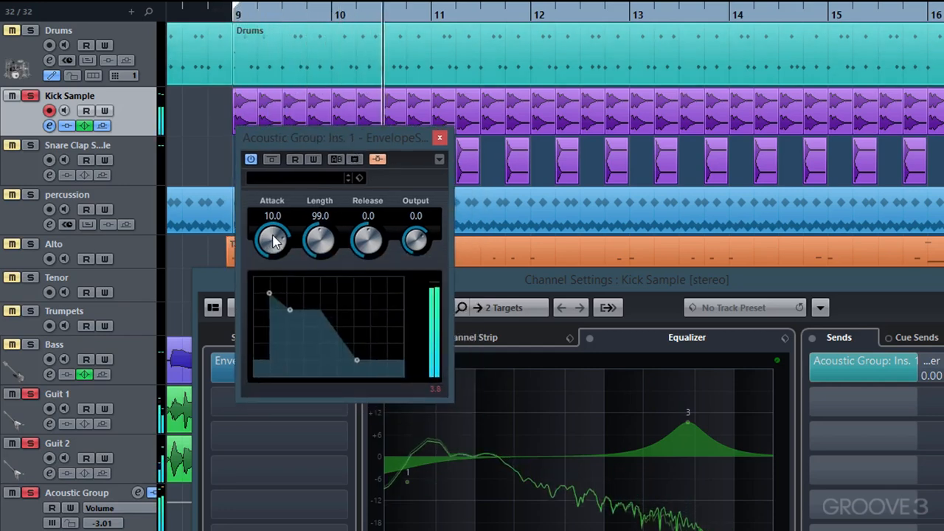
# Adjust the Acoustic Group's side-chained EnvelopeShaper to Attack 9.0 and Length 114.6 while listening to the soloed tracks
pyautogui.moveTo(273, 242); pyautogui.dragTo(282, 205)
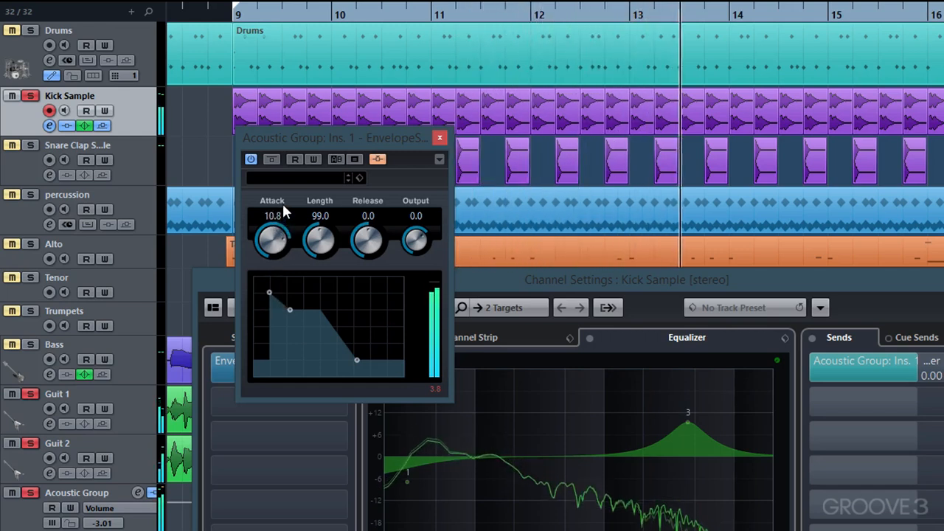
pyautogui.moveTo(317, 233); pyautogui.dragTo(318, 221)
pyautogui.moveTo(264, 233); pyautogui.dragTo(266, 245)
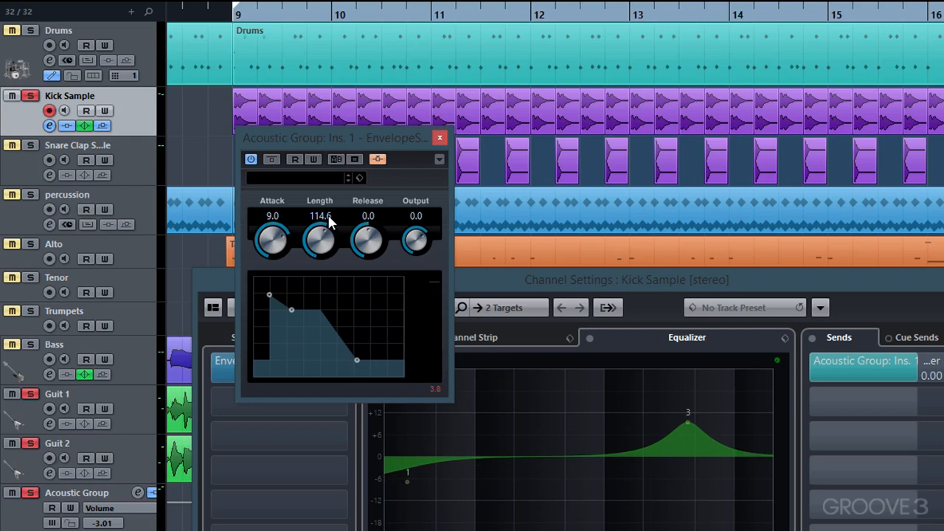
# Play the full mix without solos from just before bar 9 and set the Acoustic Group EnvelopeShaper's Attack to 9.8
pyautogui.click(199, 15)
pyautogui.press('space')
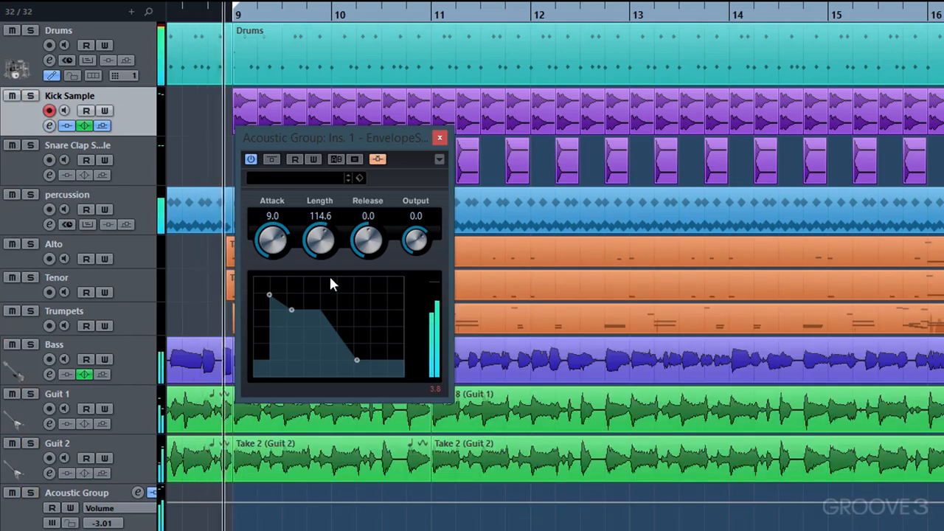
pyautogui.moveTo(279, 253); pyautogui.dragTo(272, 242)
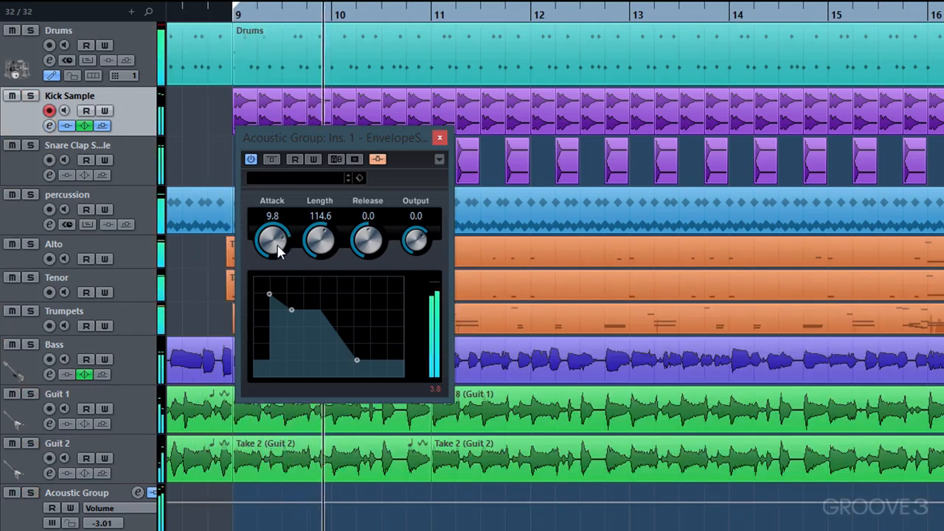
# Compare the mix with the Acoustic Group's side-chained EnvelopeShaper bypassed and active, leave it active, and stop playback
pyautogui.click(276, 165)
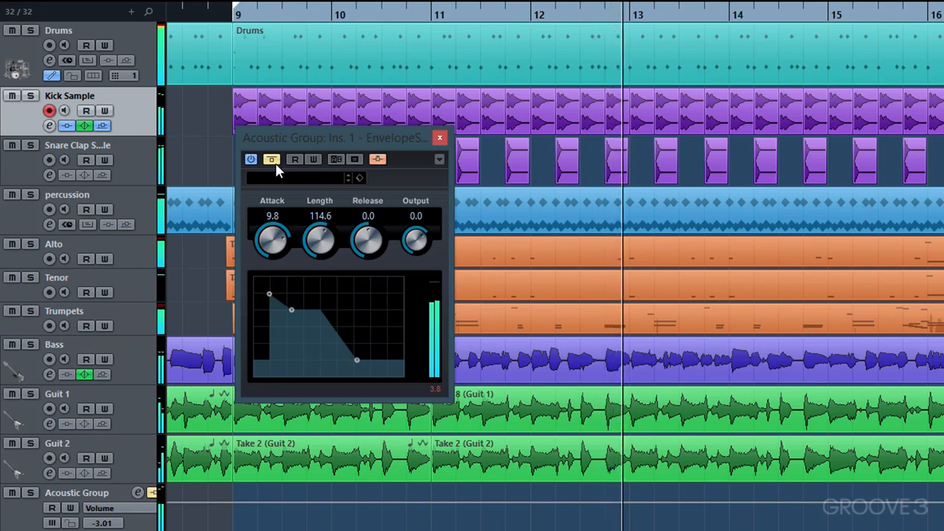
pyautogui.click(277, 165)
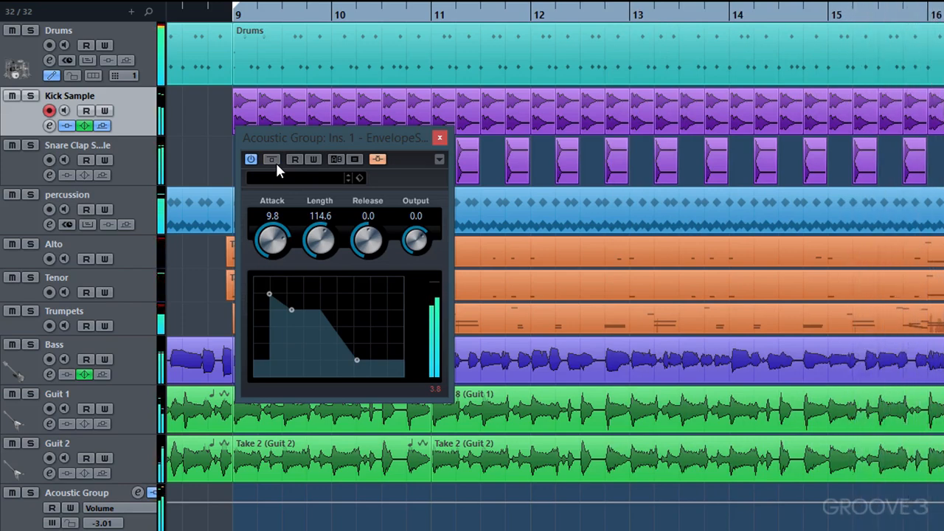
pyautogui.press('space')
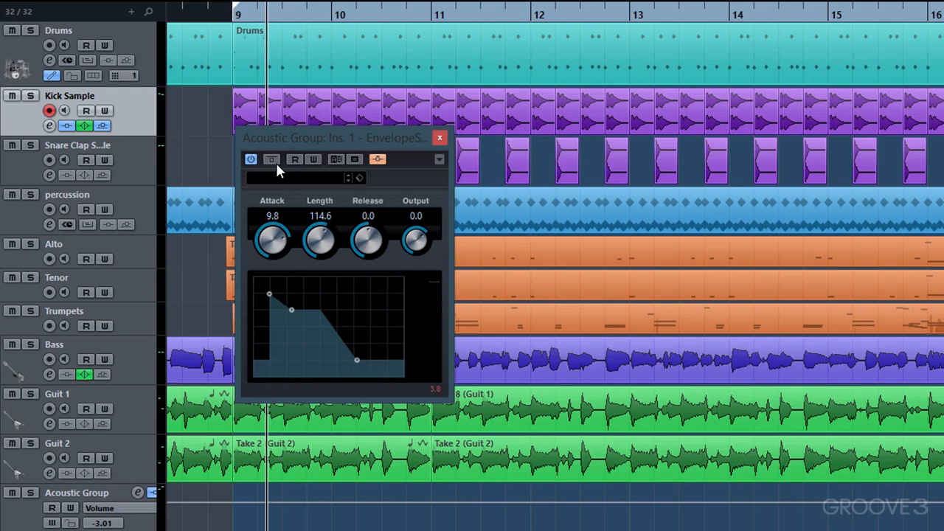